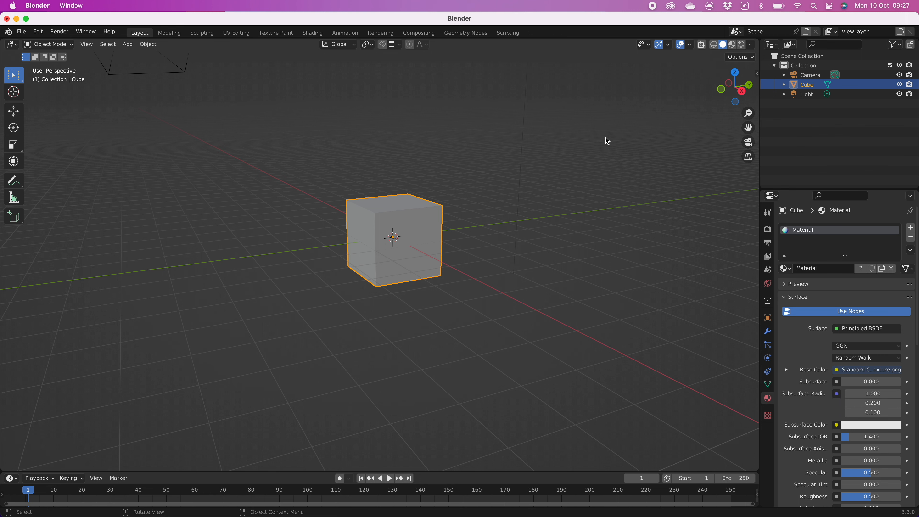
# Inspect the uncoloured house in Material Preview and Rendered shading, finishing in Material Preview.
pyautogui.moveTo(607, 140)
pyautogui.mouseDown(button='middle')
pyautogui.moveTo(598, 158)
pyautogui.moveTo(568, 158)
pyautogui.mouseUp(button='middle')
pyautogui.click(731, 45)
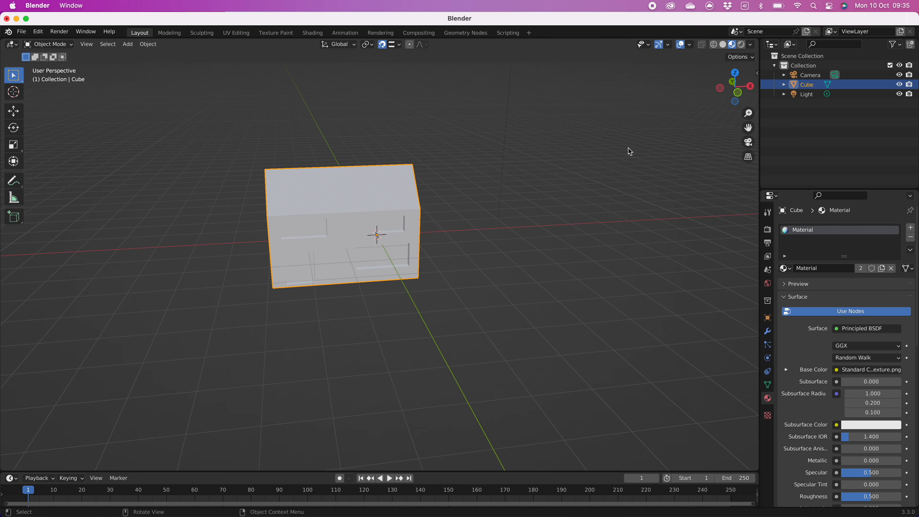
pyautogui.moveTo(629, 151)
pyautogui.mouseDown(button='middle')
pyautogui.moveTo(578, 158)
pyautogui.moveTo(596, 160)
pyautogui.moveTo(654, 115)
pyautogui.mouseUp(button='middle')
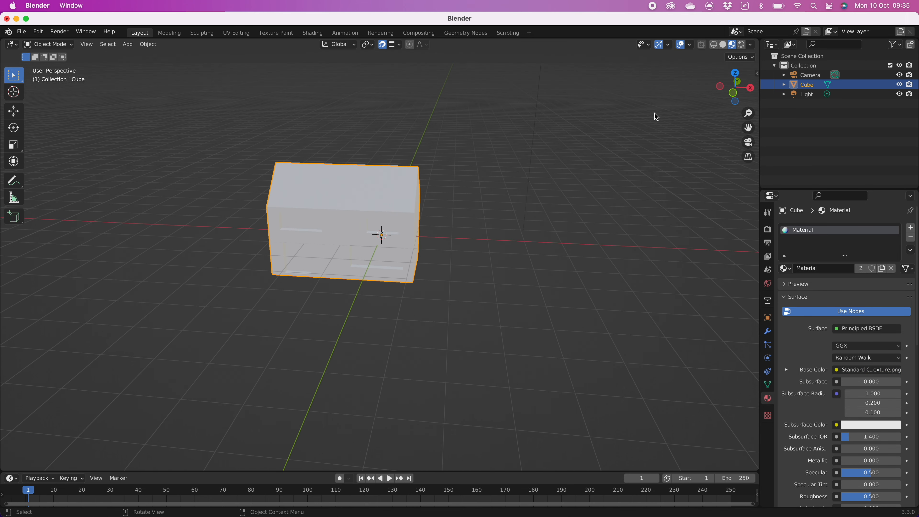
pyautogui.click(742, 45)
pyautogui.moveTo(515, 212)
pyautogui.mouseDown(button='middle')
pyautogui.moveTo(533, 195)
pyautogui.moveTo(474, 199)
pyautogui.moveTo(484, 205)
pyautogui.moveTo(529, 179)
pyautogui.moveTo(519, 199)
pyautogui.mouseUp(button='middle')
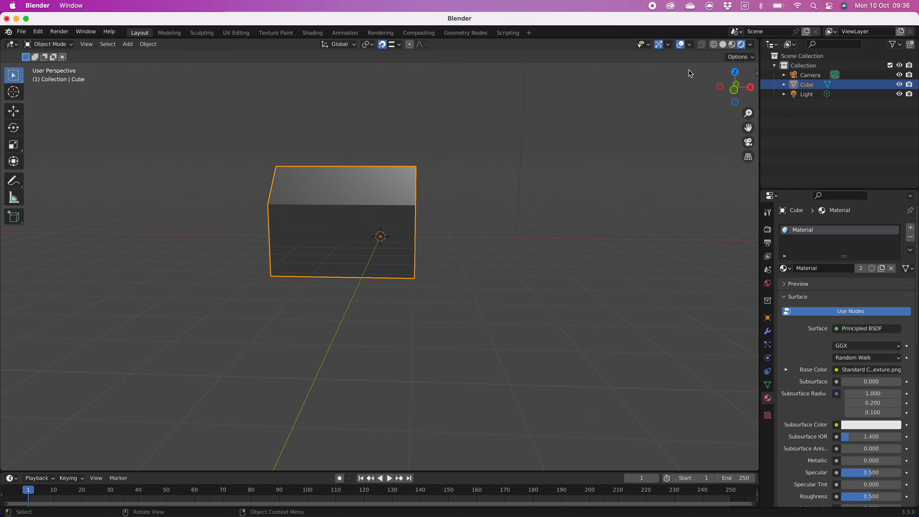
pyautogui.click(732, 44)
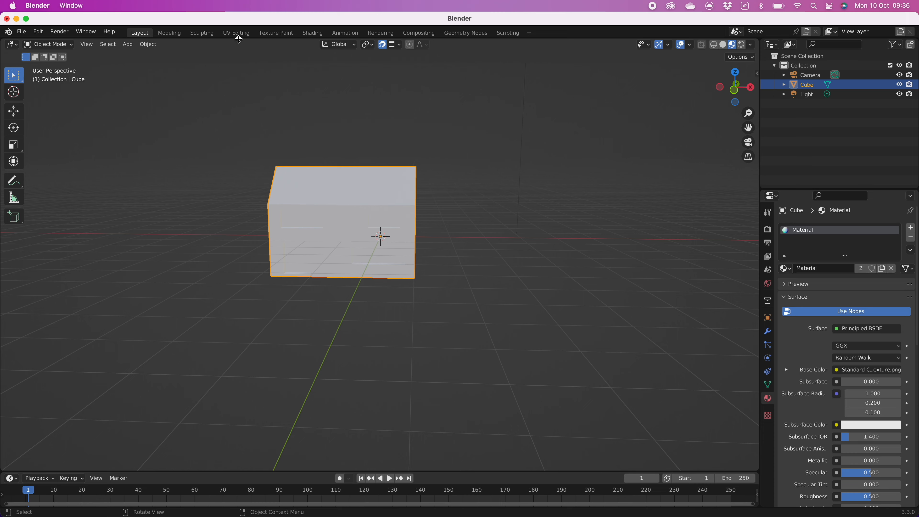
# In the UV Editing workspace, colour the house's roof faces green by moving their UVs onto the bright green palette swatch.
pyautogui.click(236, 32)
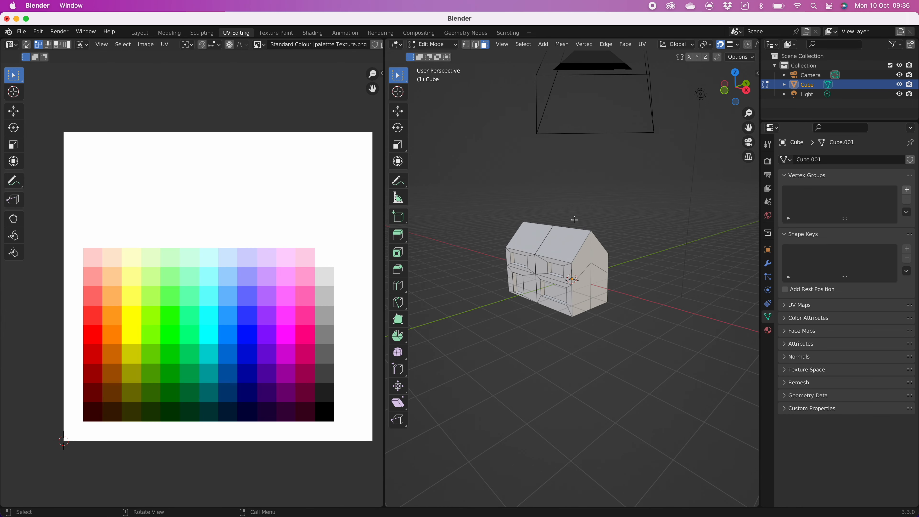
pyautogui.moveTo(573, 218); pyautogui.dragTo(630, 206, button='middle')
pyautogui.moveTo(567, 206); pyautogui.dragTo(634, 236, button='middle')
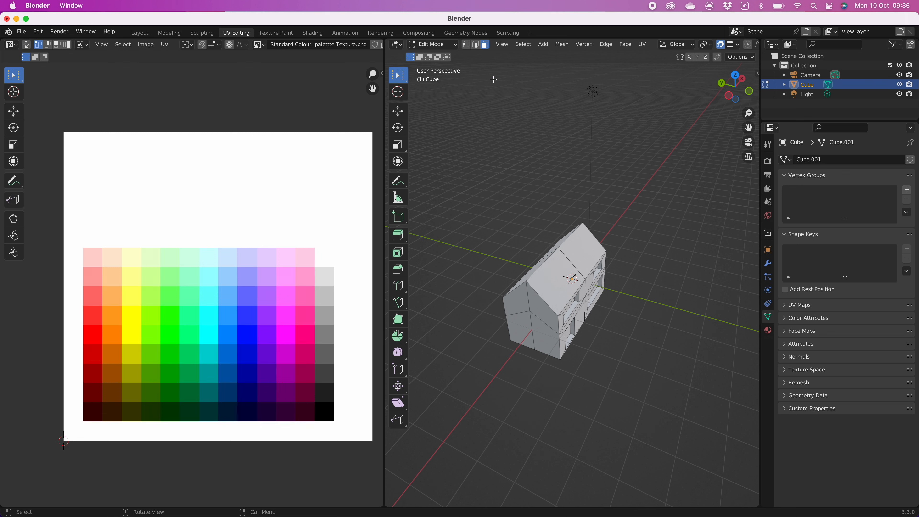
pyautogui.click(552, 286)
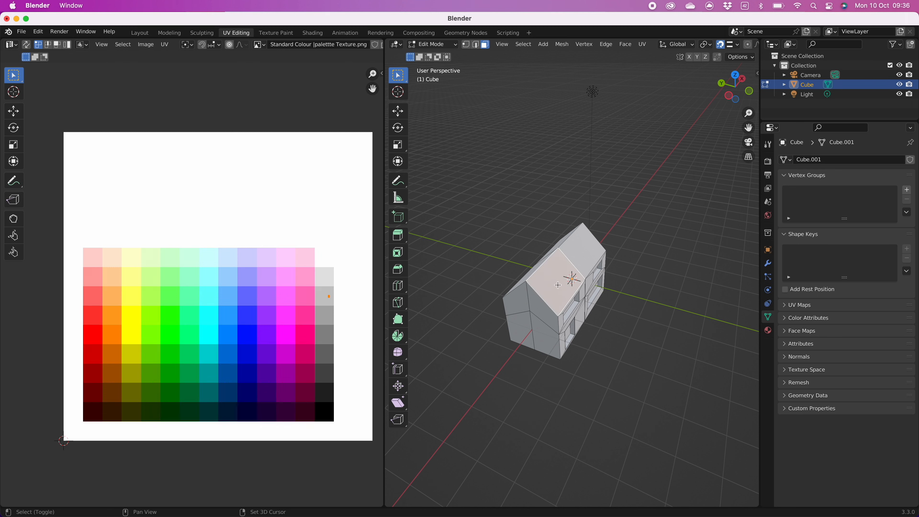
pyautogui.keyDown('shift'); pyautogui.click(585, 254); pyautogui.keyUp('shift')
pyautogui.moveTo(582, 252); pyautogui.dragTo(534, 224, button='middle')
pyautogui.keyDown('shift'); pyautogui.click(560, 242); pyautogui.keyUp('shift')
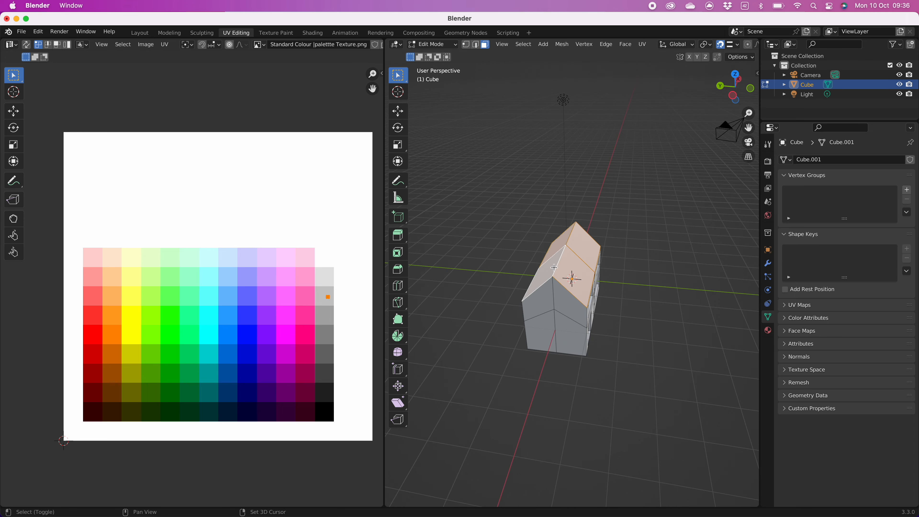
pyautogui.moveTo(639, 314); pyautogui.dragTo(603, 294, button='middle')
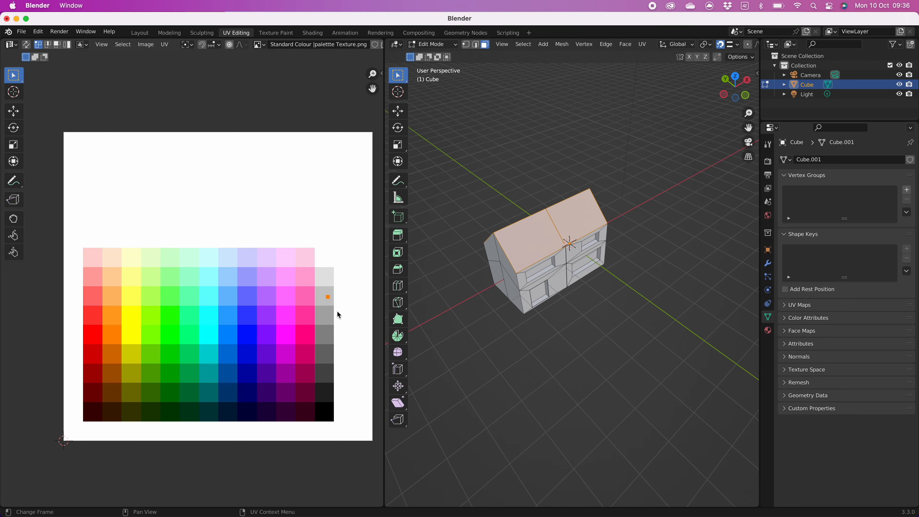
pyautogui.press('g')
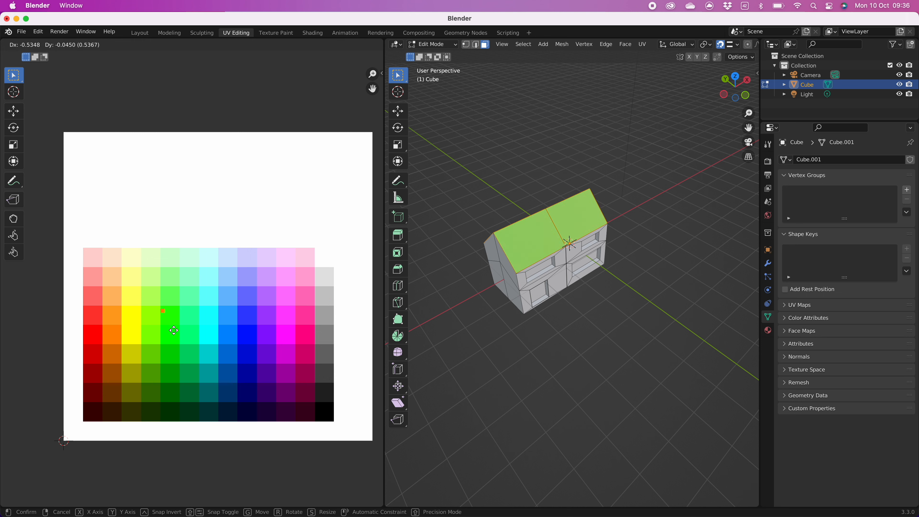
pyautogui.click(181, 350)
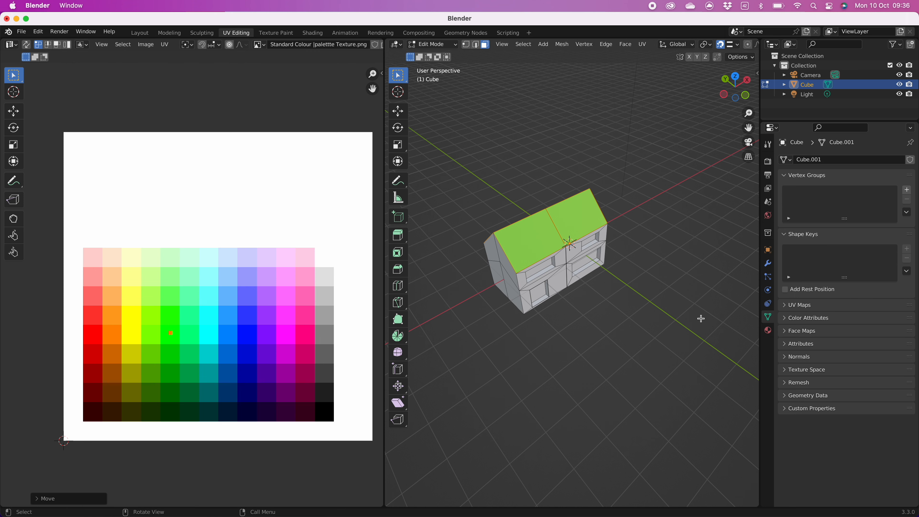
pyautogui.click(694, 285)
# Colour the three front window faces cyan by moving their UVs together onto the bright cyan palette swatch.
pyautogui.moveTo(669, 233); pyautogui.dragTo(623, 213, button='middle')
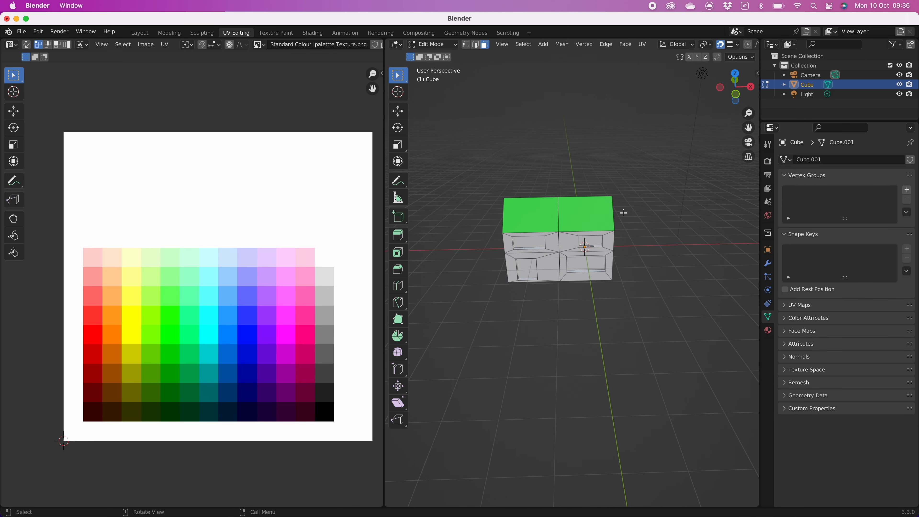
pyautogui.moveTo(651, 242); pyautogui.dragTo(605, 271, button='middle')
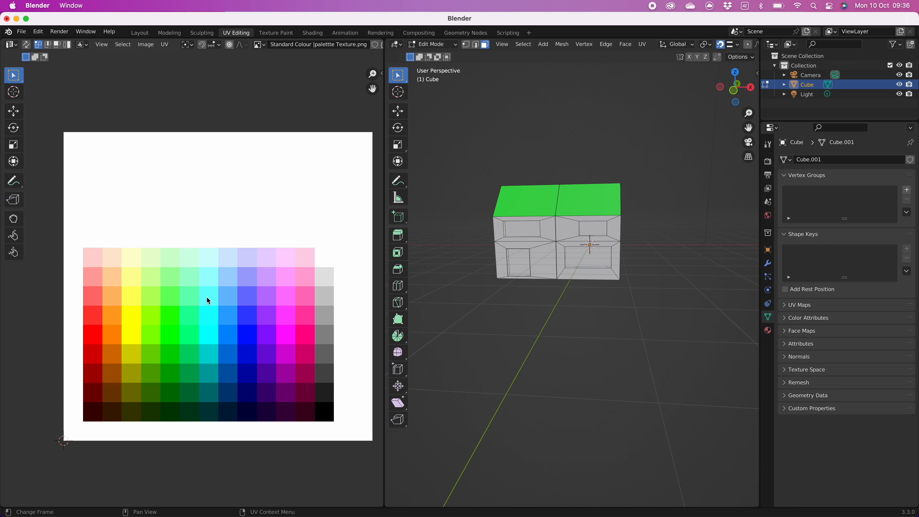
pyautogui.click(592, 262)
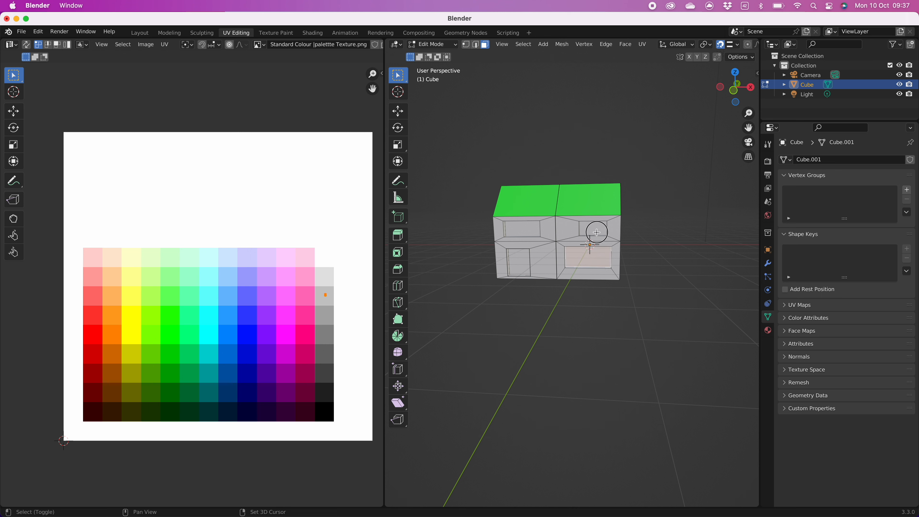
pyautogui.keyDown('shift'); pyautogui.click(596, 232); pyautogui.keyUp('shift')
pyautogui.keyDown('shift'); pyautogui.click(521, 230); pyautogui.keyUp('shift')
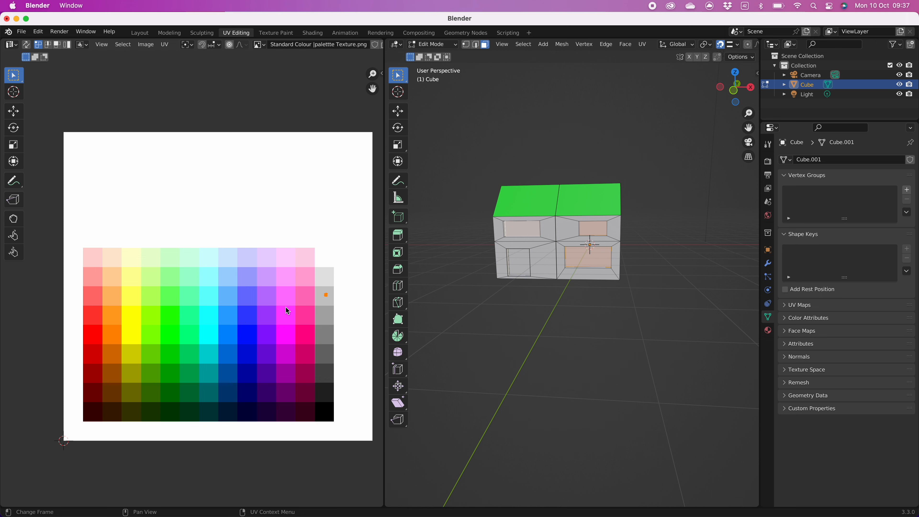
pyautogui.moveTo(655, 285); pyautogui.dragTo(610, 295, button='middle')
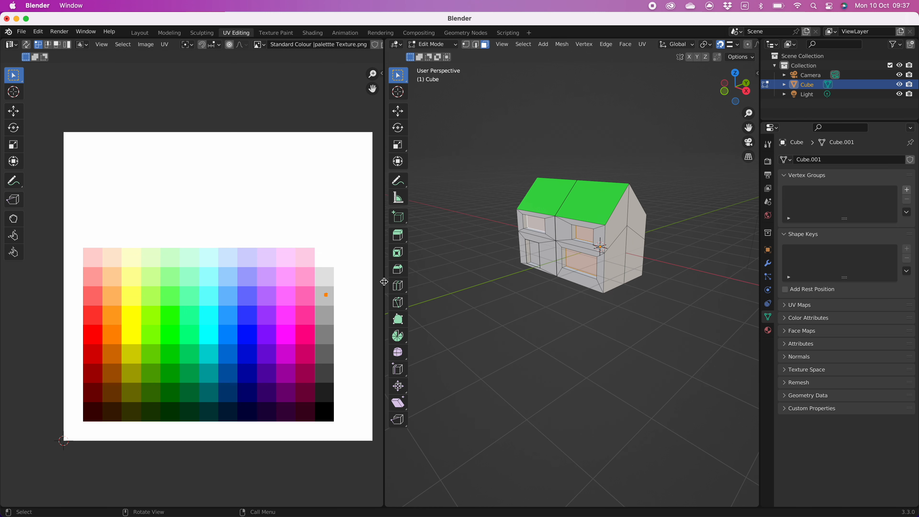
pyautogui.press('g')
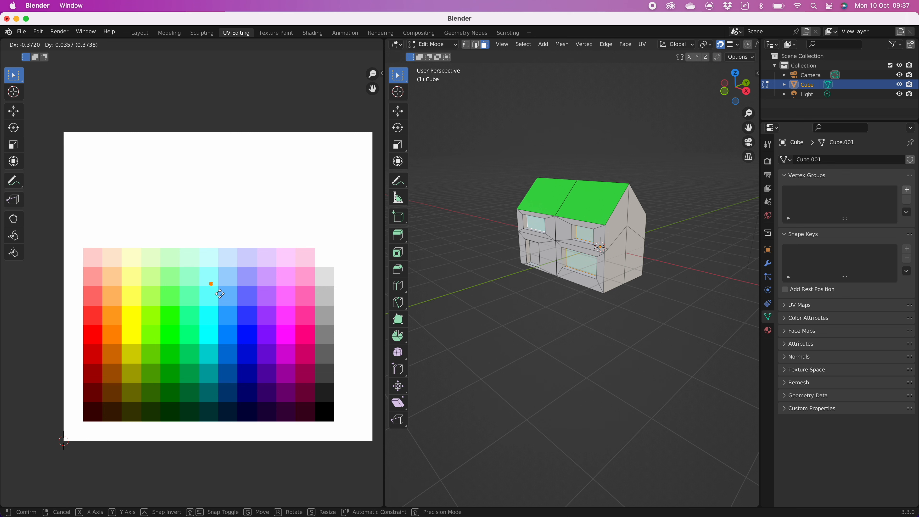
pyautogui.click(218, 325)
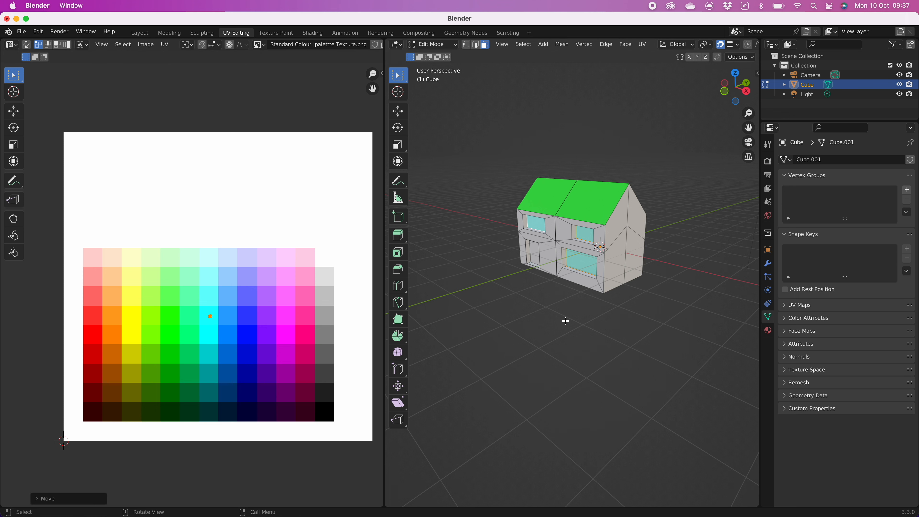
# Colour the front door face yellow by moving its UVs onto the bright yellow palette swatch.
pyautogui.moveTo(552, 300); pyautogui.dragTo(531, 268, button='middle')
pyautogui.click(519, 266)
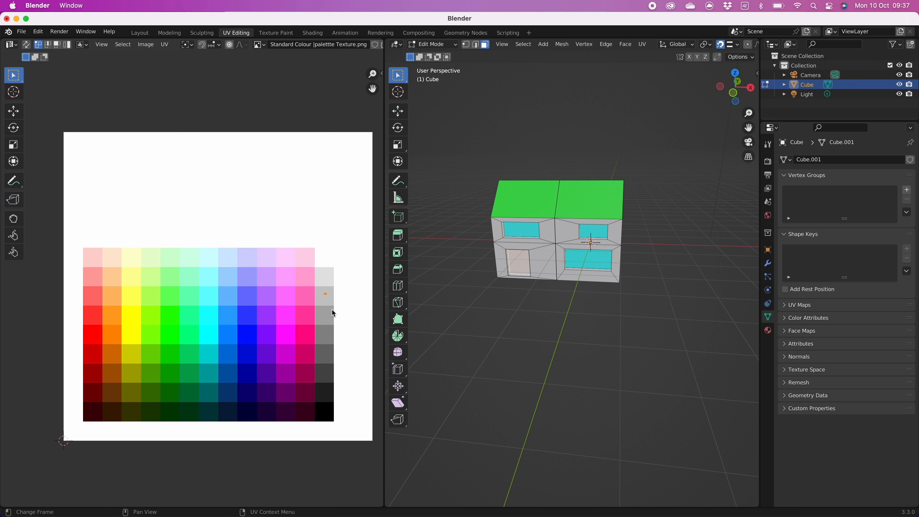
pyautogui.press('g')
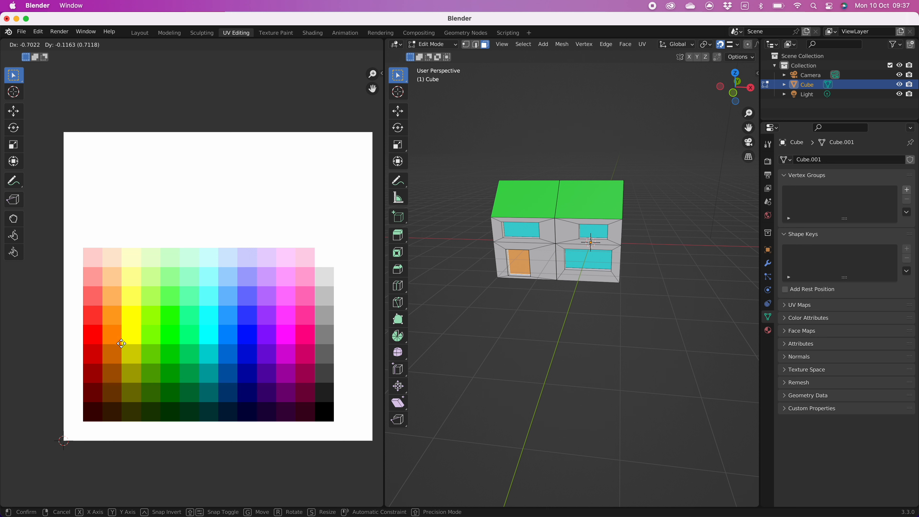
pyautogui.click(144, 349)
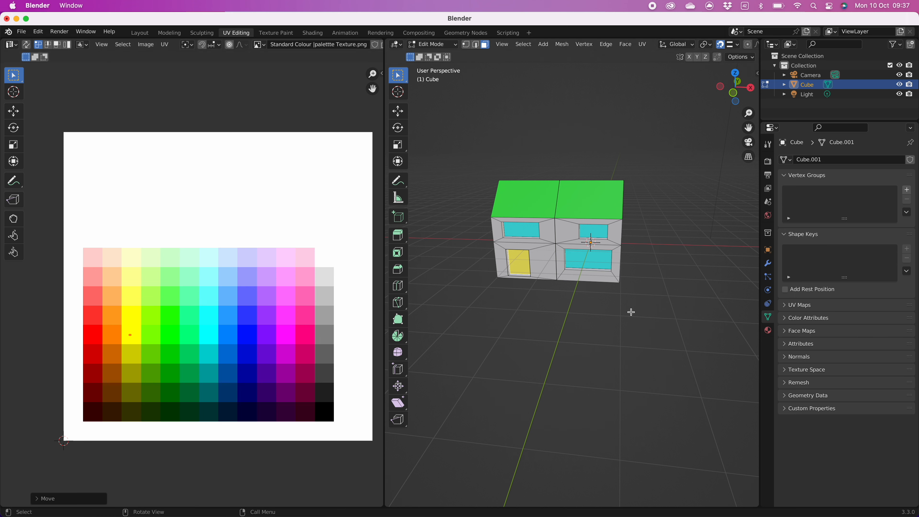
# Set the 3D viewport beside the palette to Rendered shading and return the house to Object Mode.
pyautogui.moveTo(631, 312)
pyautogui.mouseDown(button='middle')
pyautogui.moveTo(576, 306)
pyautogui.moveTo(633, 290)
pyautogui.moveTo(558, 294)
pyautogui.moveTo(530, 259)
pyautogui.moveTo(539, 265)
pyautogui.mouseUp(button='middle')
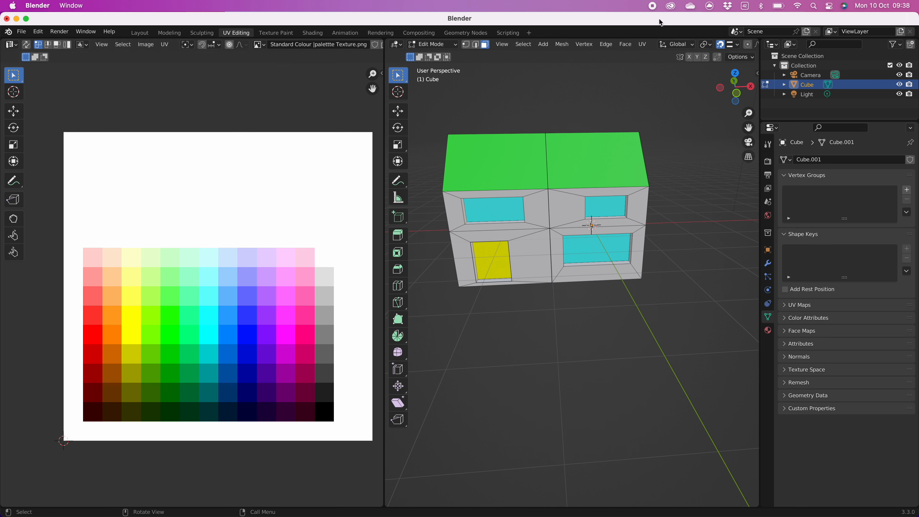
pyautogui.scroll(-2, 646, 47)
pyautogui.scroll(-5, 647, 47)
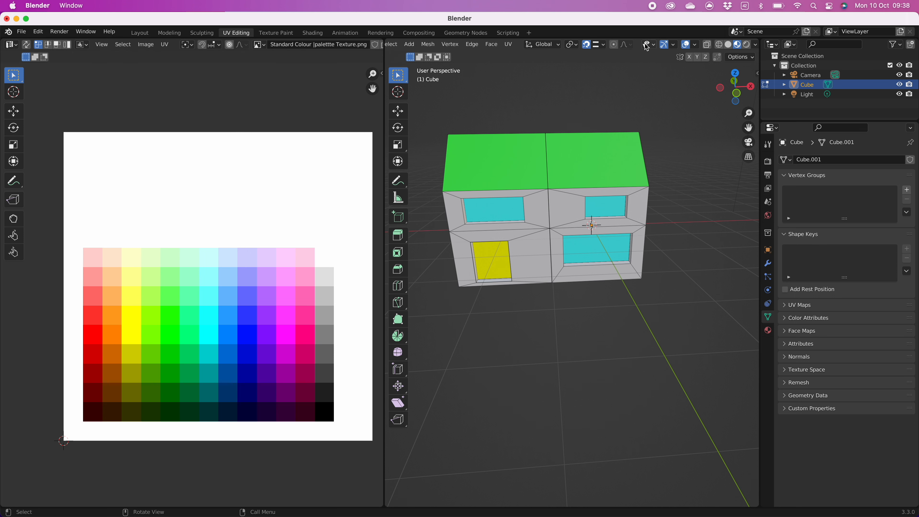
pyautogui.click(741, 45)
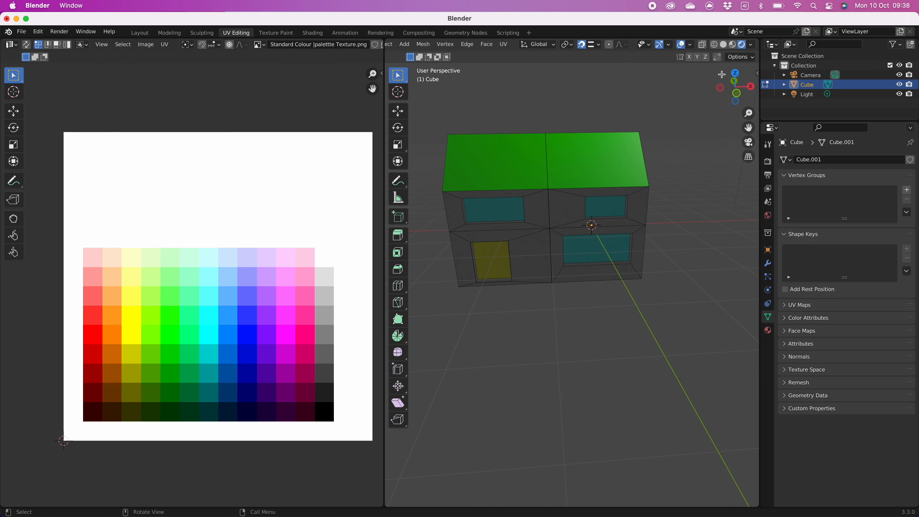
pyautogui.press('Tab')
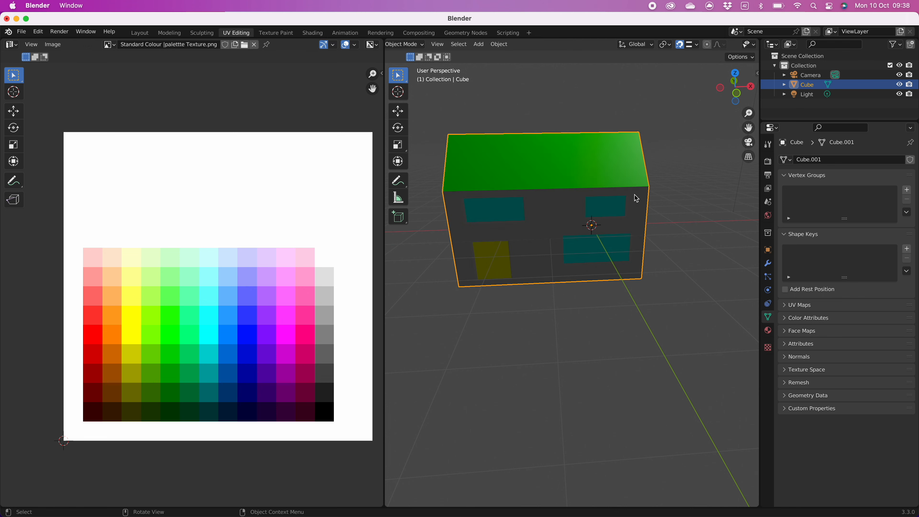
pyautogui.moveTo(700, 191)
pyautogui.mouseDown(button='middle')
pyautogui.moveTo(691, 197)
pyautogui.moveTo(693, 187)
pyautogui.mouseUp(button='middle')
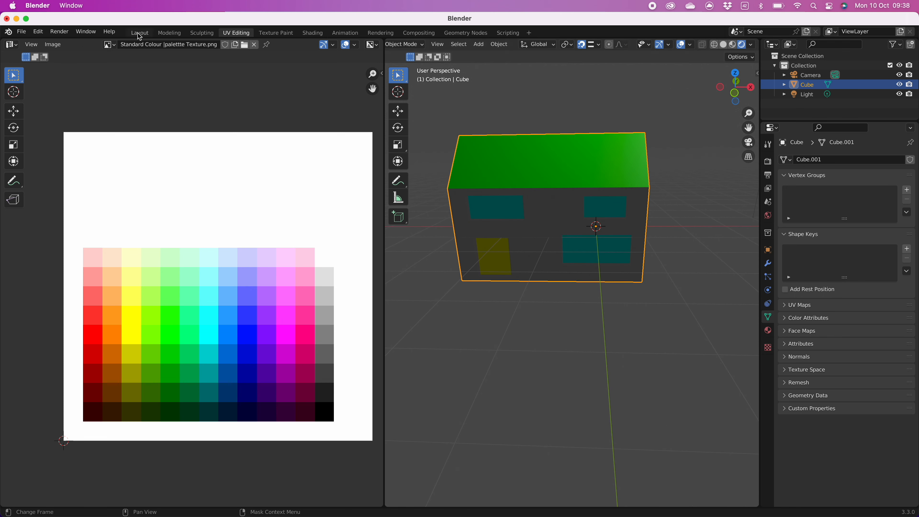
# Set the Layout workspace's viewport to Rendered shading and show the scene's render properties.
pyautogui.click(139, 33)
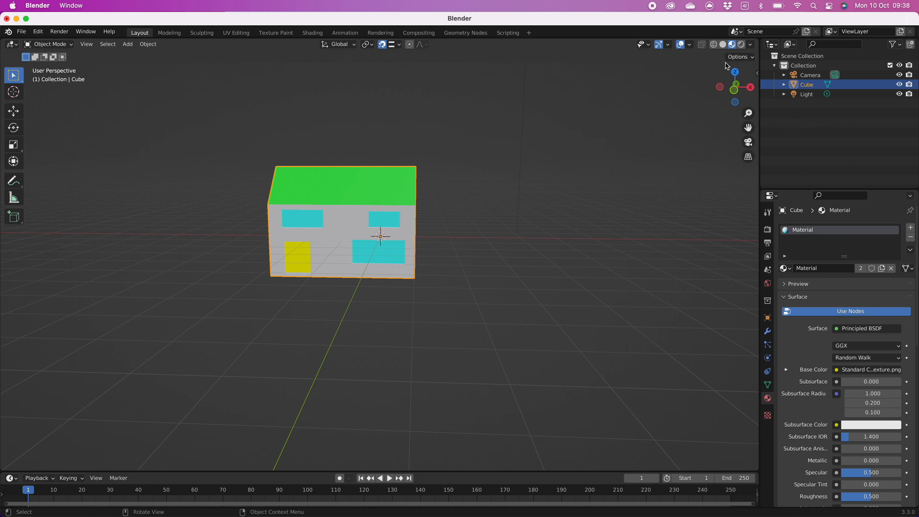
pyautogui.moveTo(588, 144)
pyautogui.mouseDown(button='middle')
pyautogui.moveTo(478, 166)
pyautogui.moveTo(576, 166)
pyautogui.moveTo(542, 154)
pyautogui.moveTo(613, 147)
pyautogui.mouseUp(button='middle')
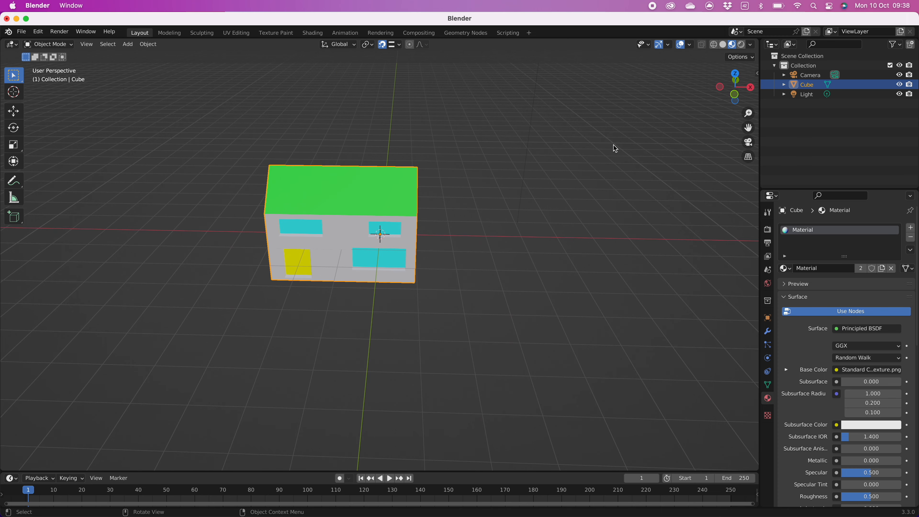
pyautogui.click(740, 46)
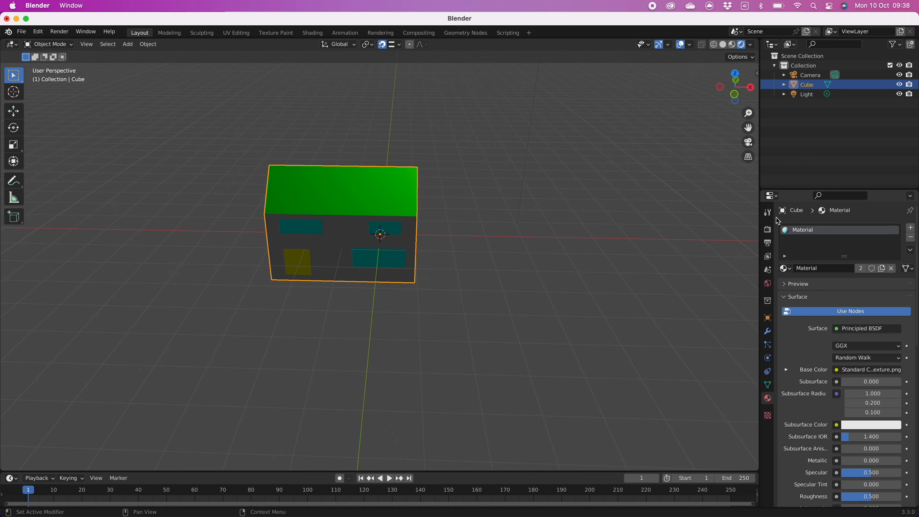
pyautogui.click(767, 217)
pyautogui.click(767, 229)
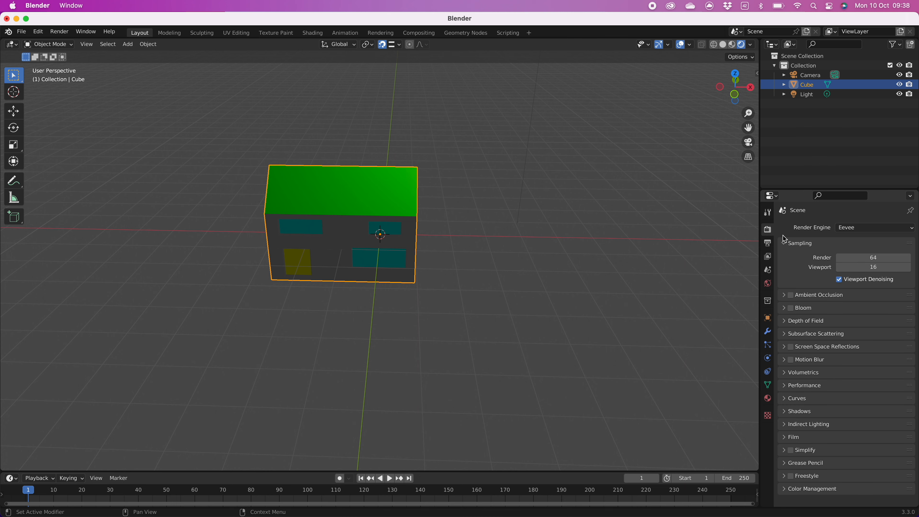
# Move the light straight down along the global Z axis to roughly the level of the house.
pyautogui.moveTo(535, 238)
pyautogui.mouseDown(button='middle')
pyautogui.moveTo(543, 222)
pyautogui.moveTo(543, 230)
pyautogui.mouseUp(button='middle')
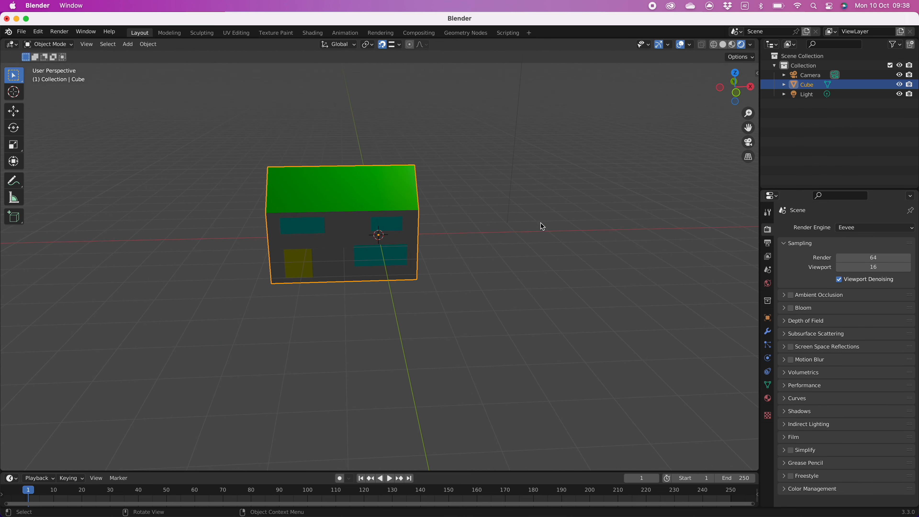
pyautogui.scroll(-2, 518, 197)
pyautogui.click(481, 93)
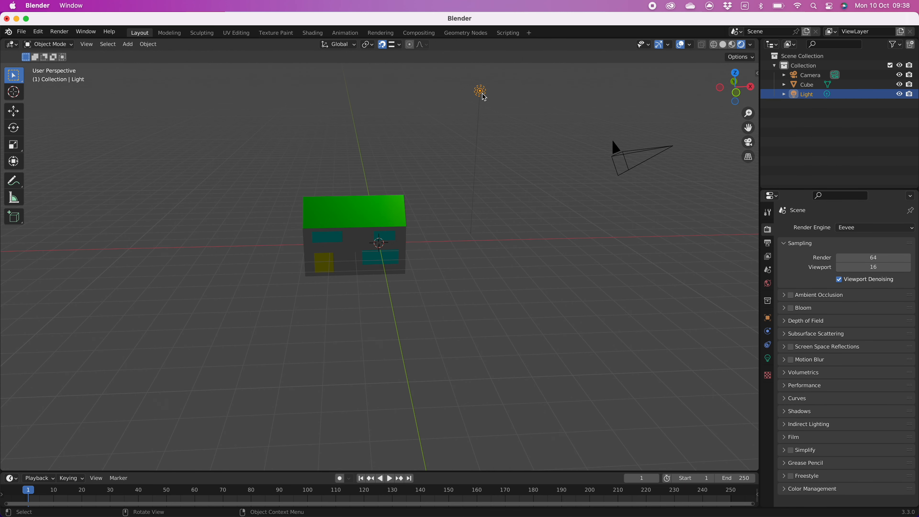
pyautogui.press('g')
pyautogui.press('z')
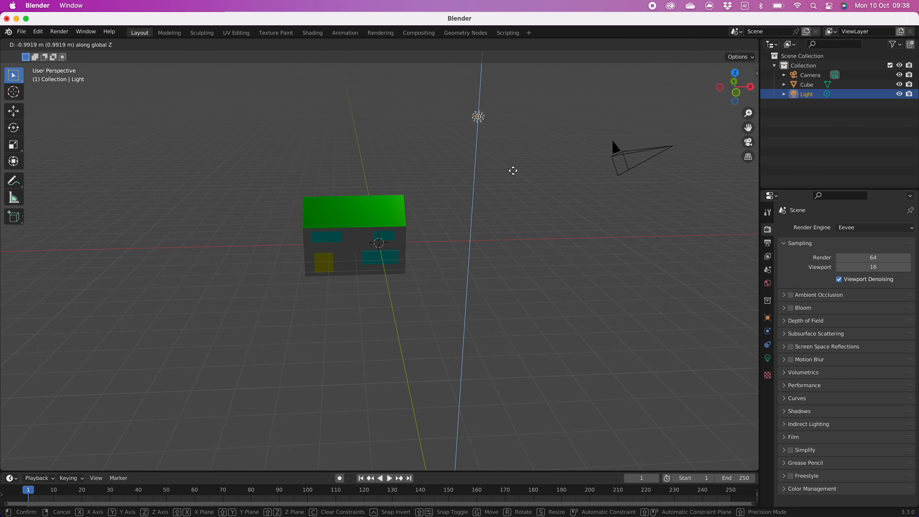
pyautogui.click(504, 271)
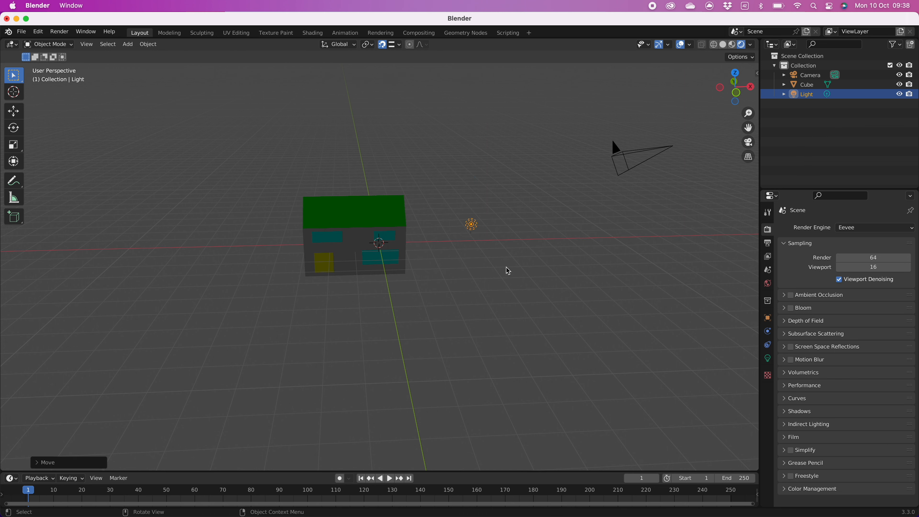
pyautogui.moveTo(507, 271); pyautogui.dragTo(538, 248, button='middle')
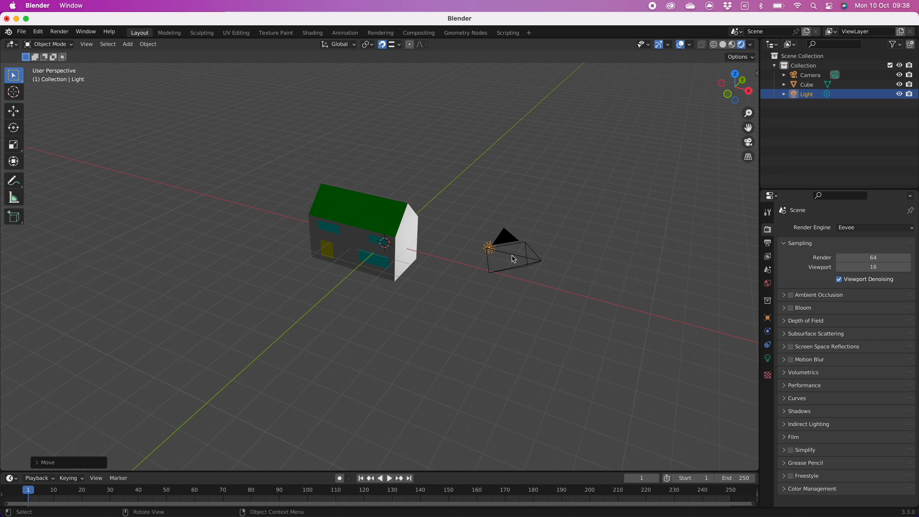
# Move the light along the global X and Y axes to in front of the house's door side, and raise it along Z.
pyautogui.press('g')
pyautogui.press('x')
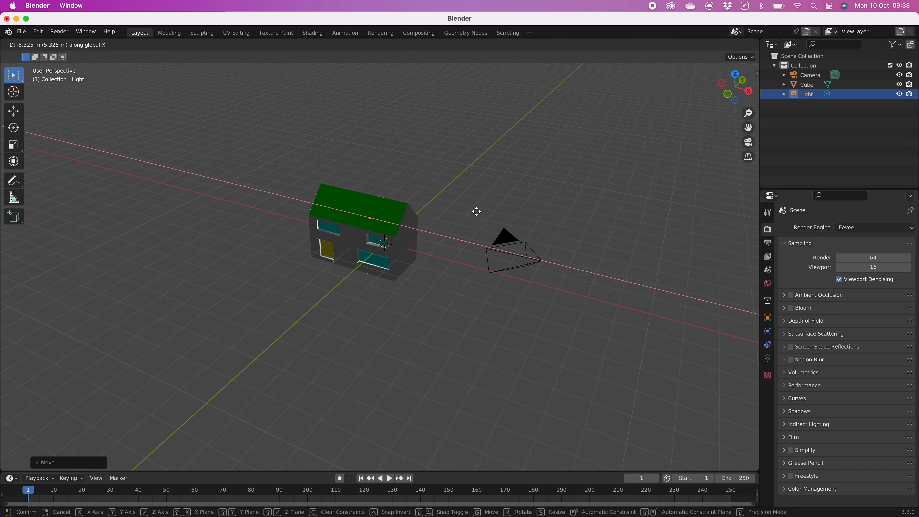
pyautogui.press('y')
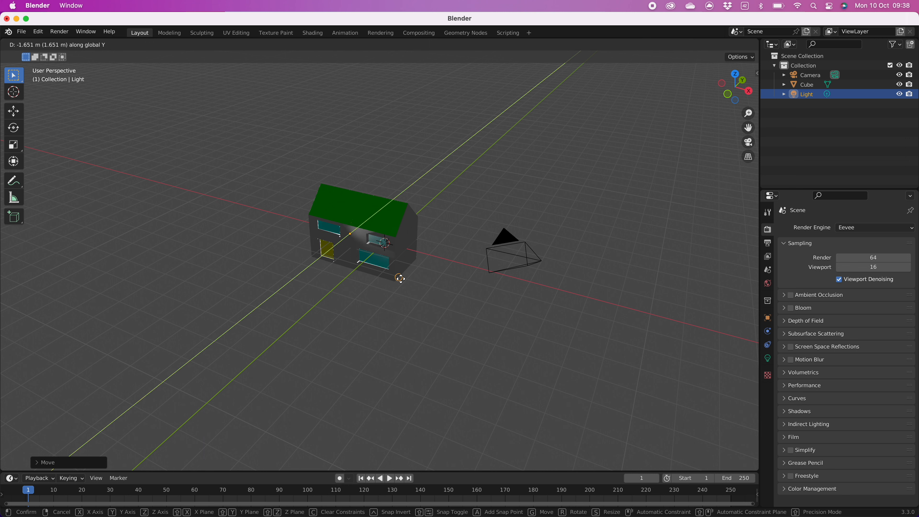
pyautogui.click(420, 277)
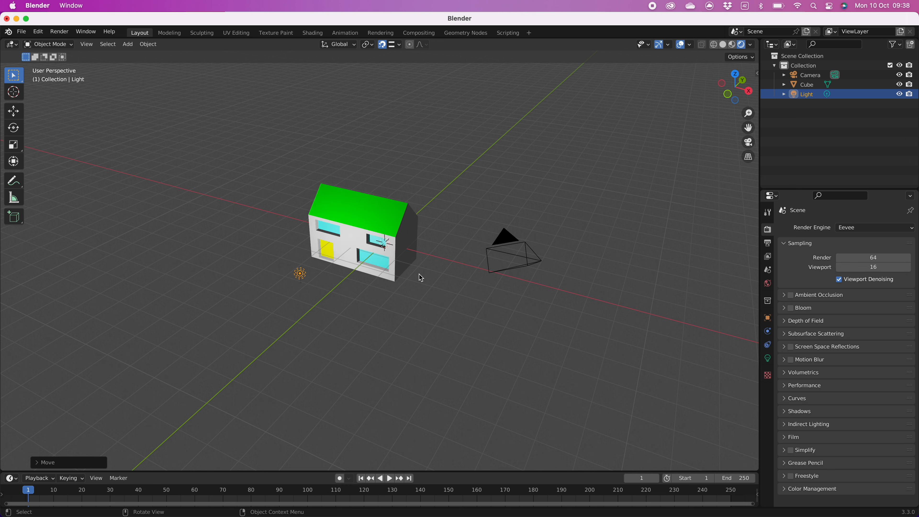
pyautogui.press('g')
pyautogui.press('z')
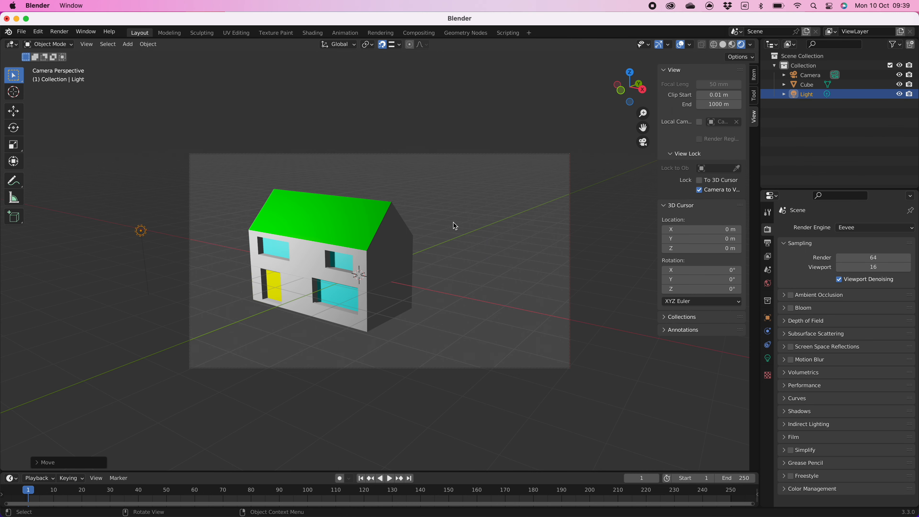
# Reframe the view-locked camera so the house's front wall faces it more squarely near the centre of the frame.
pyautogui.moveTo(453, 222); pyautogui.dragTo(495, 232, button='middle')
pyautogui.scroll(1, 495, 232)
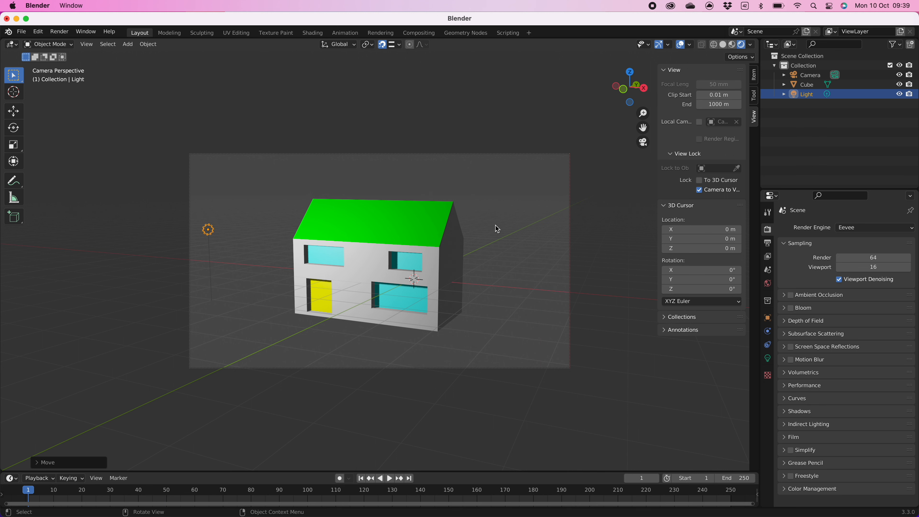
# Render the camera view of the house with Cycles and show the render result full screen.
pyautogui.press('XF86AudioRaiseVolume')
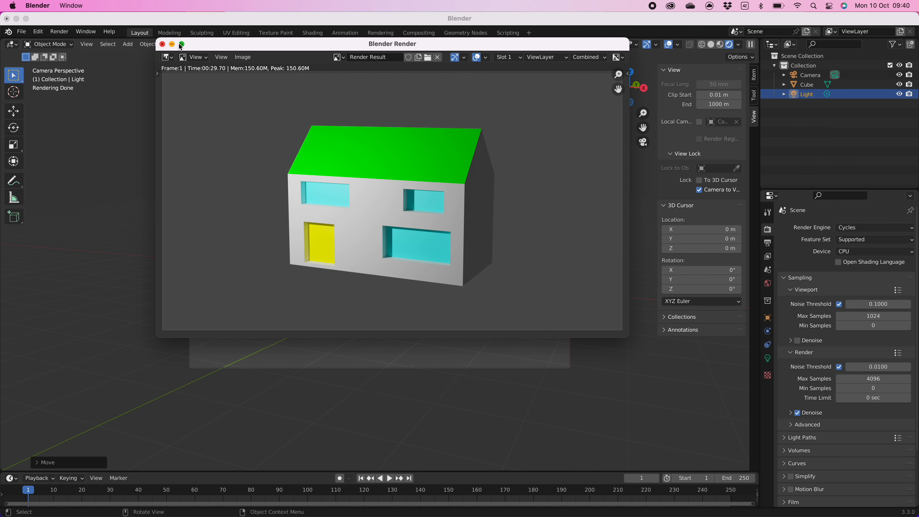
pyautogui.click(182, 44)
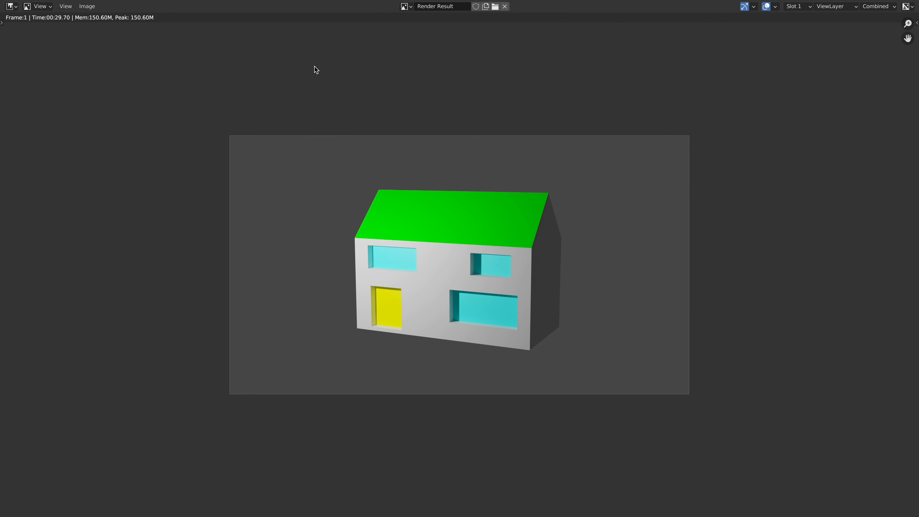